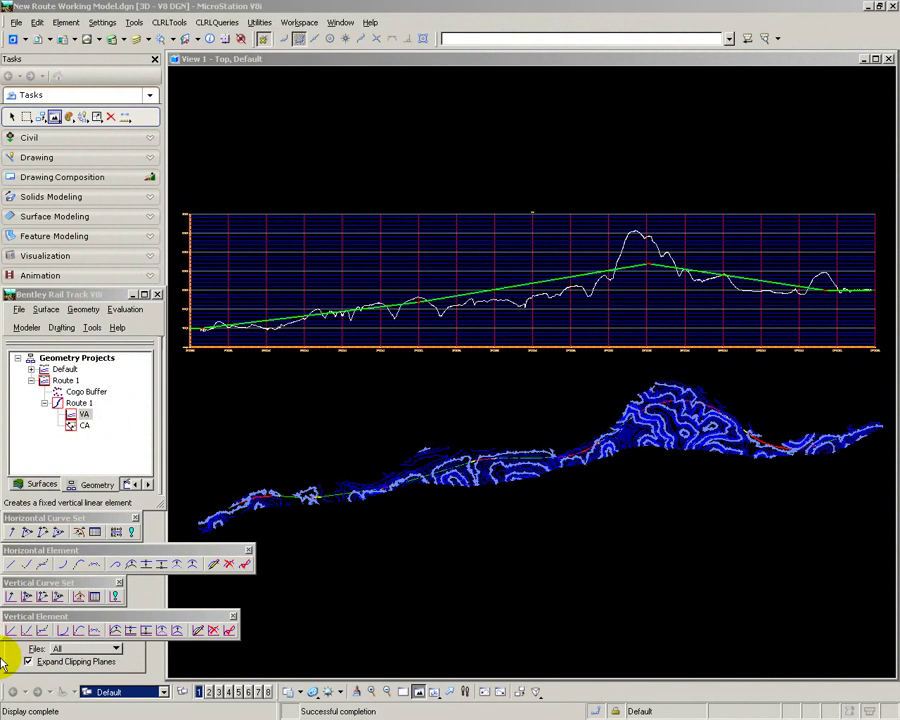
- Open the Move Vertical PI tool settings, with Constraint set to Radius
click(42, 596)
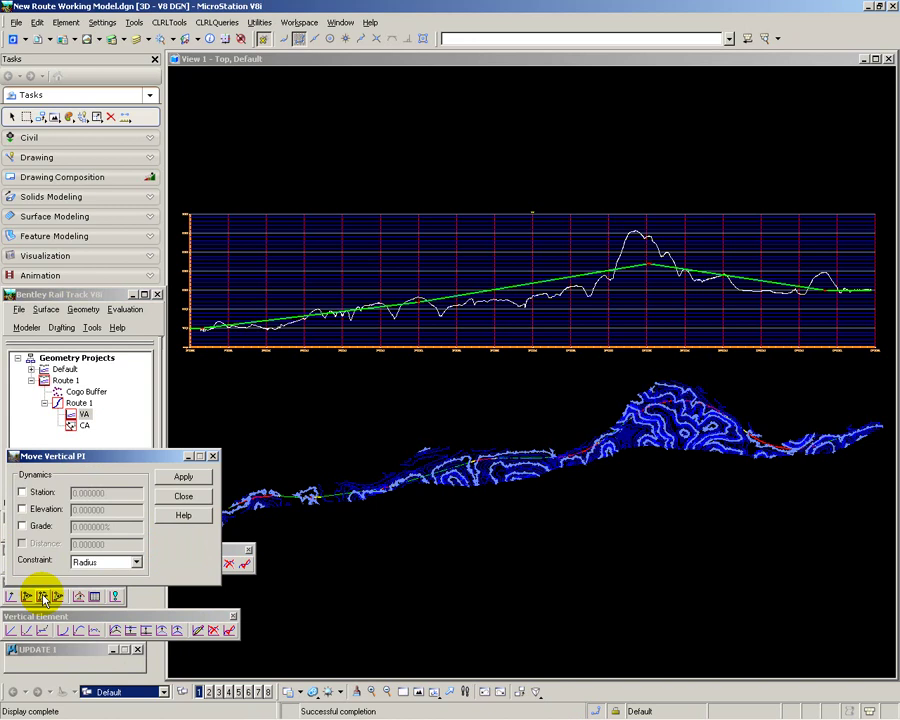
- Move the peak vertical PI slightly lower, then lock PI moves to a fixed elevation of 250
click(183, 477)
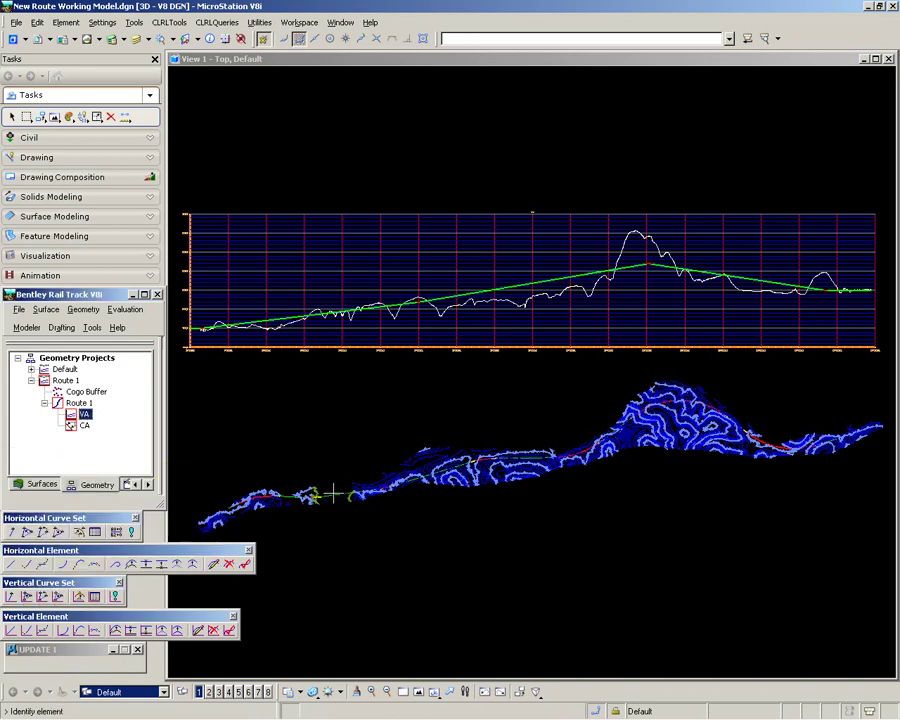
click(646, 262)
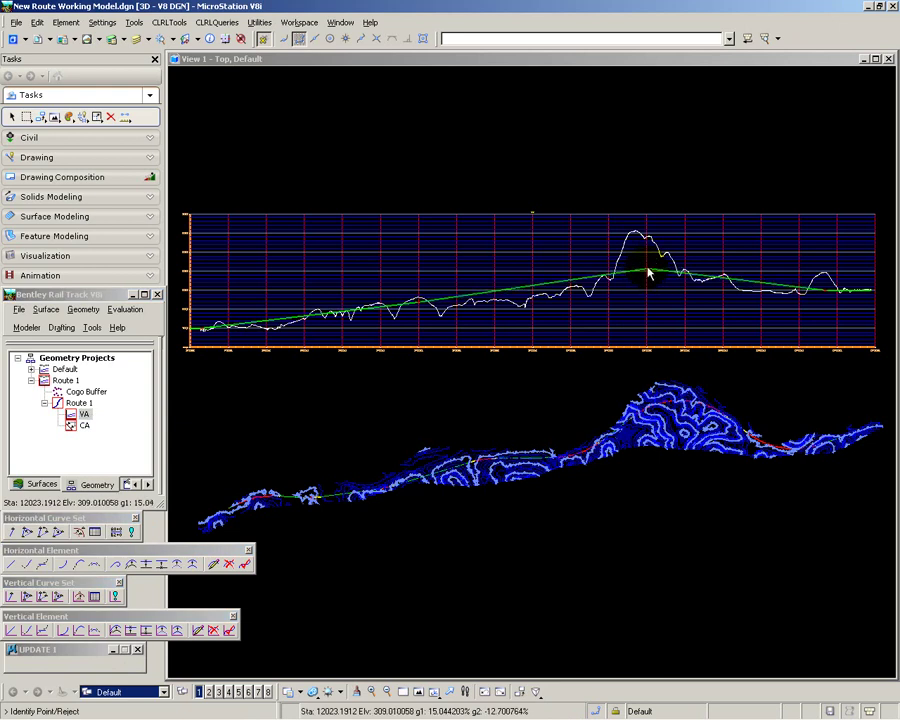
click(44, 597)
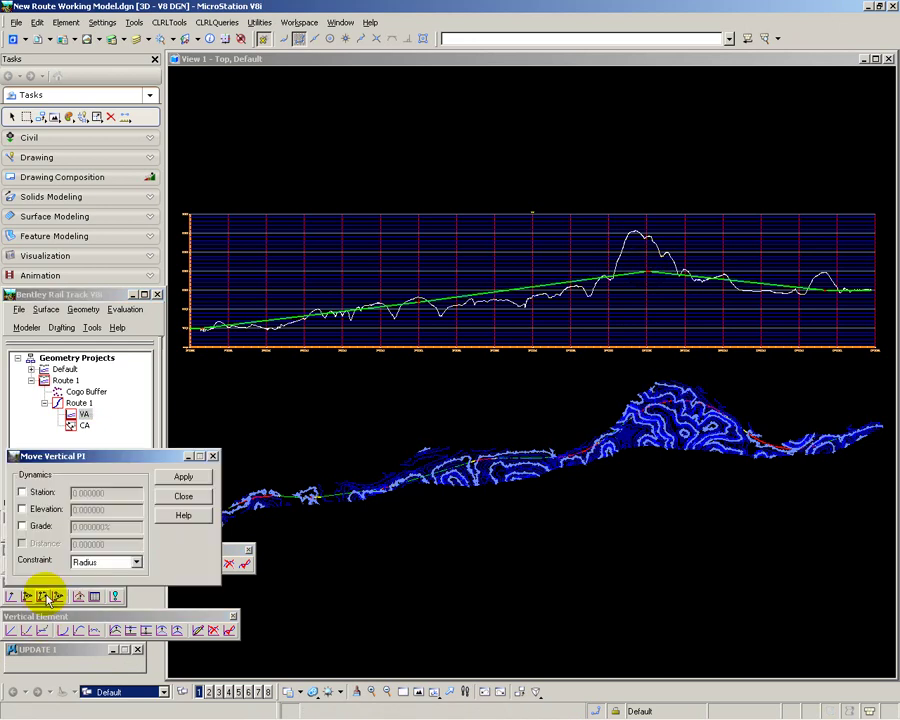
click(23, 510)
double_click(85, 510)
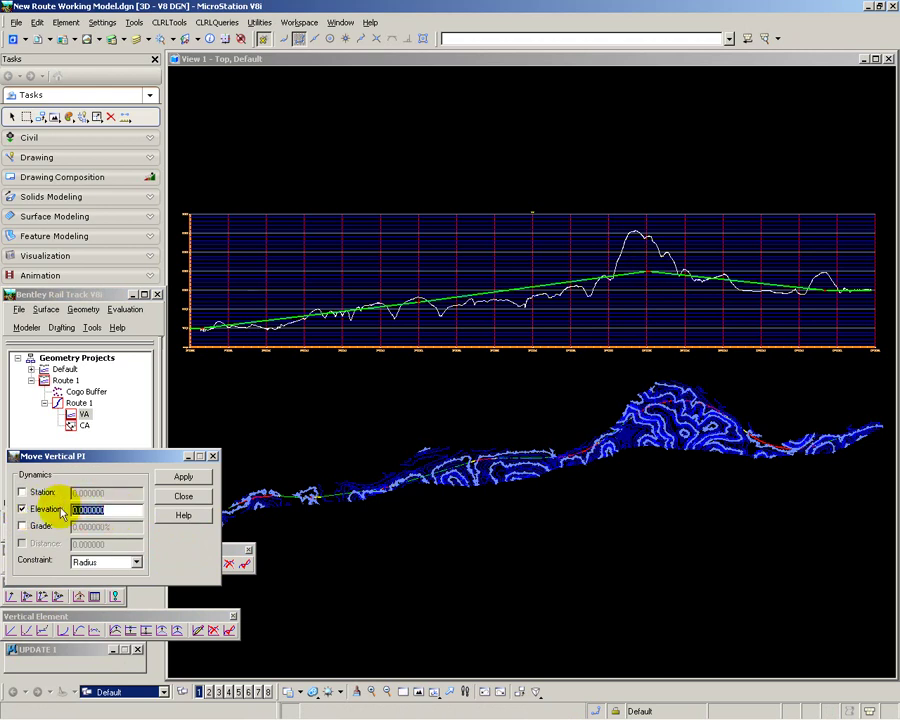
text(250)
click(183, 477)
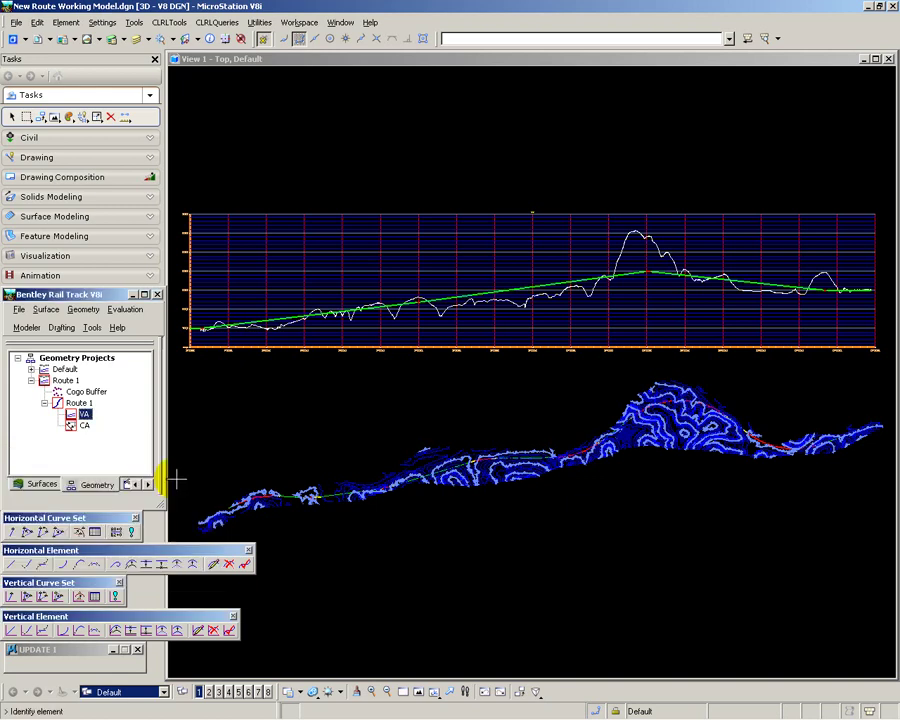
- Drag the right-end vertical PI left to near station 15259 at elevation 250
click(838, 298)
click(824, 292)
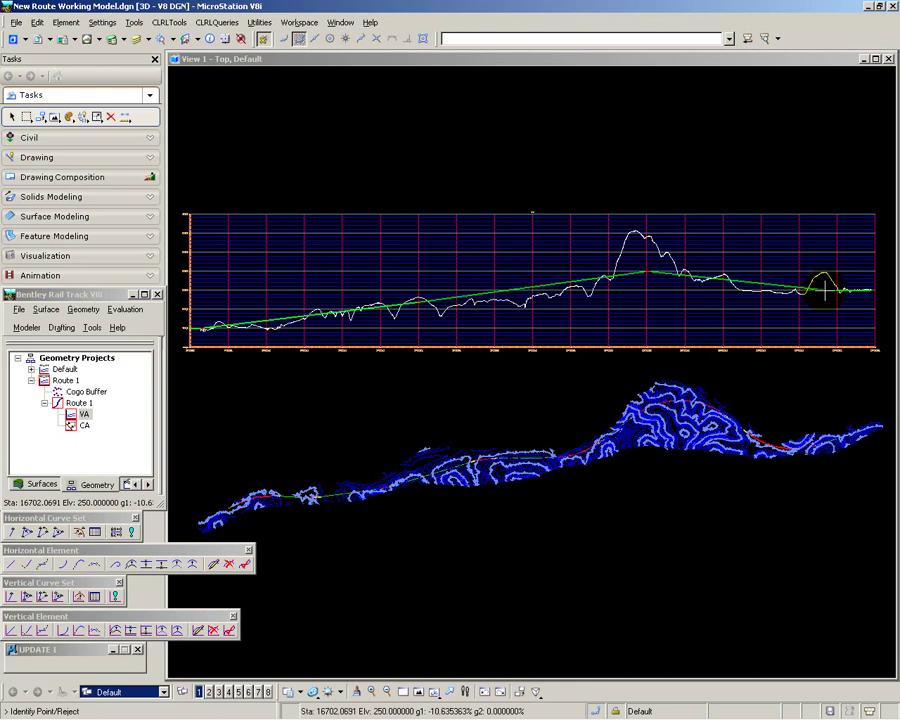
click(812, 300)
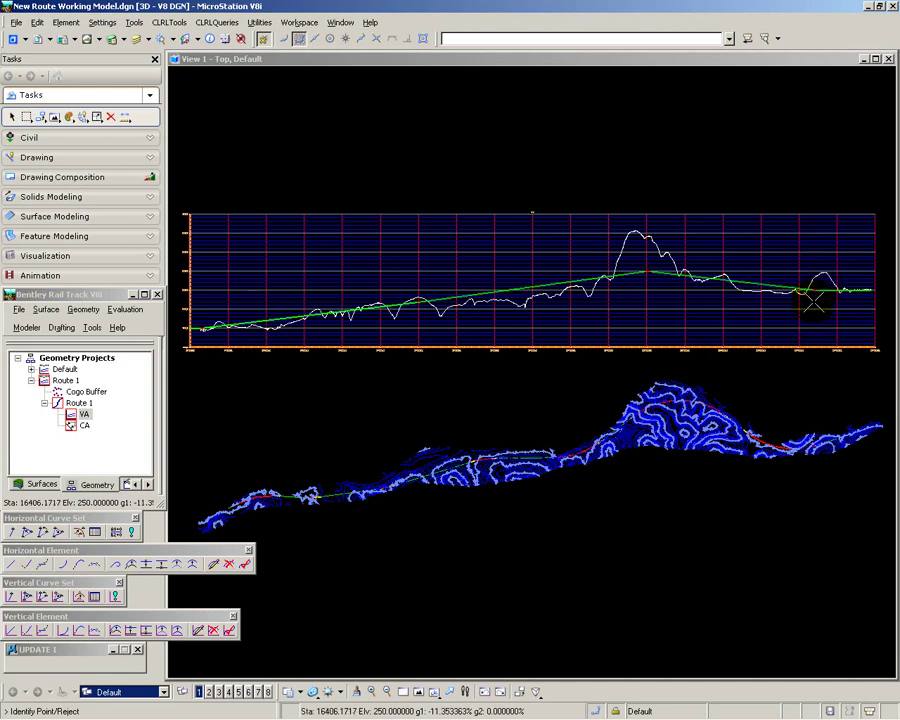
click(803, 293)
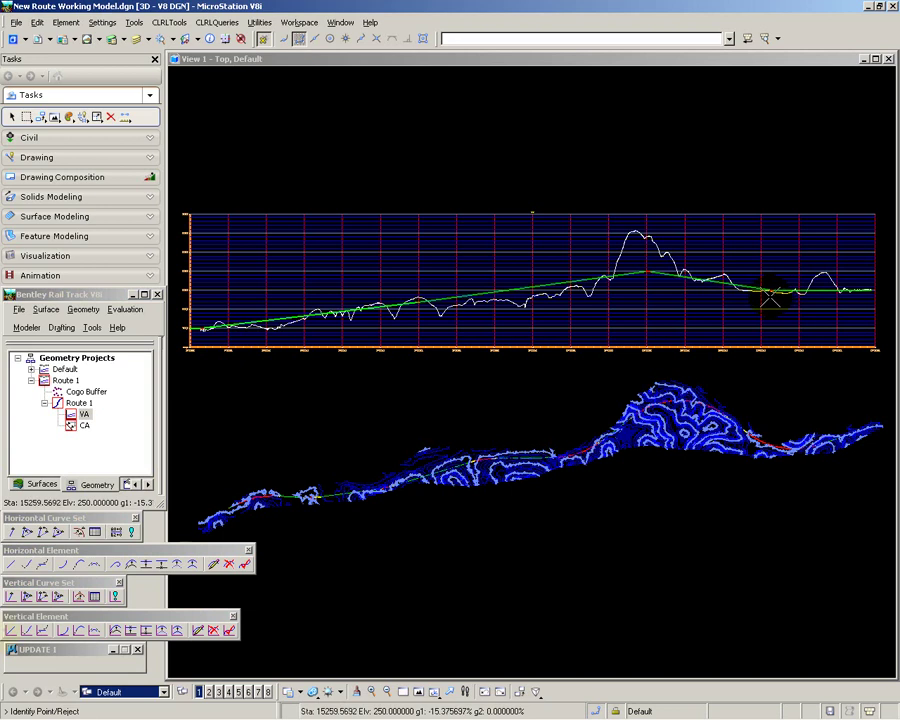
click(10, 630)
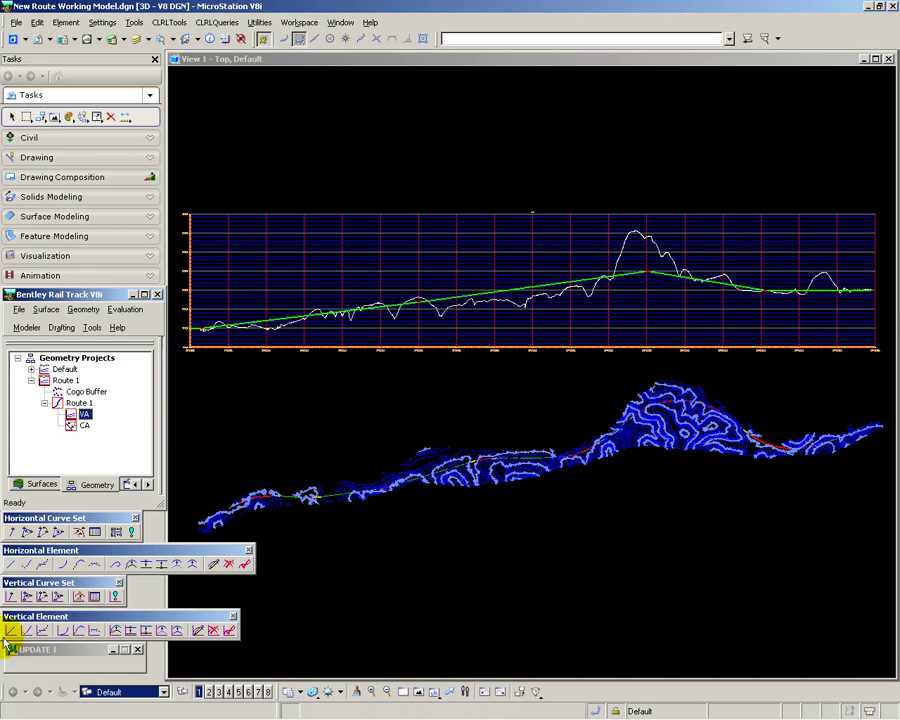
- Delete the vertical PI on the left rising grade, leaving one straight grade to the peak
click(58, 597)
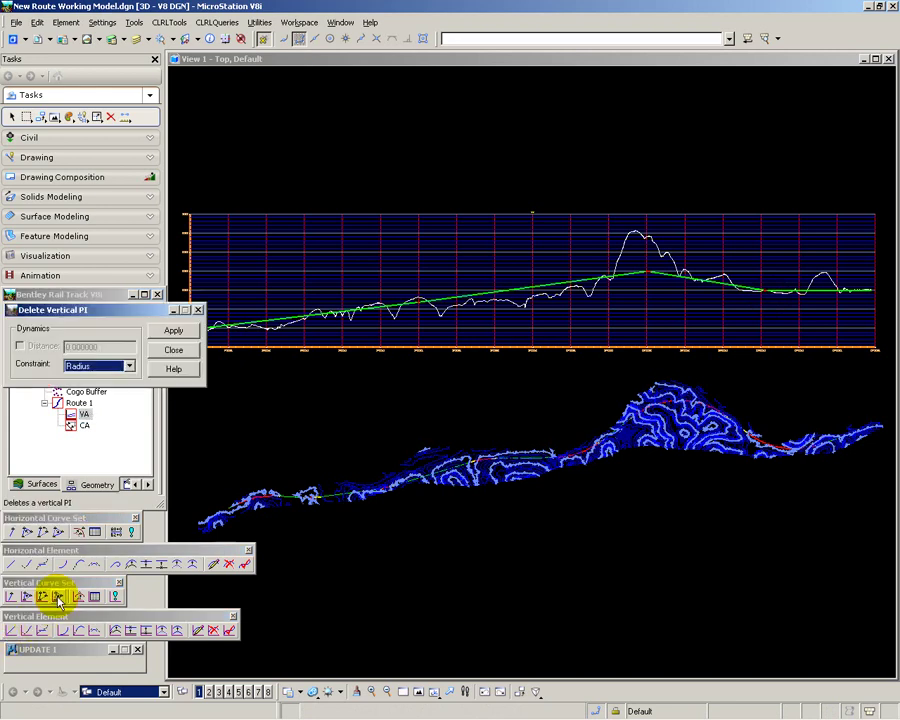
click(173, 330)
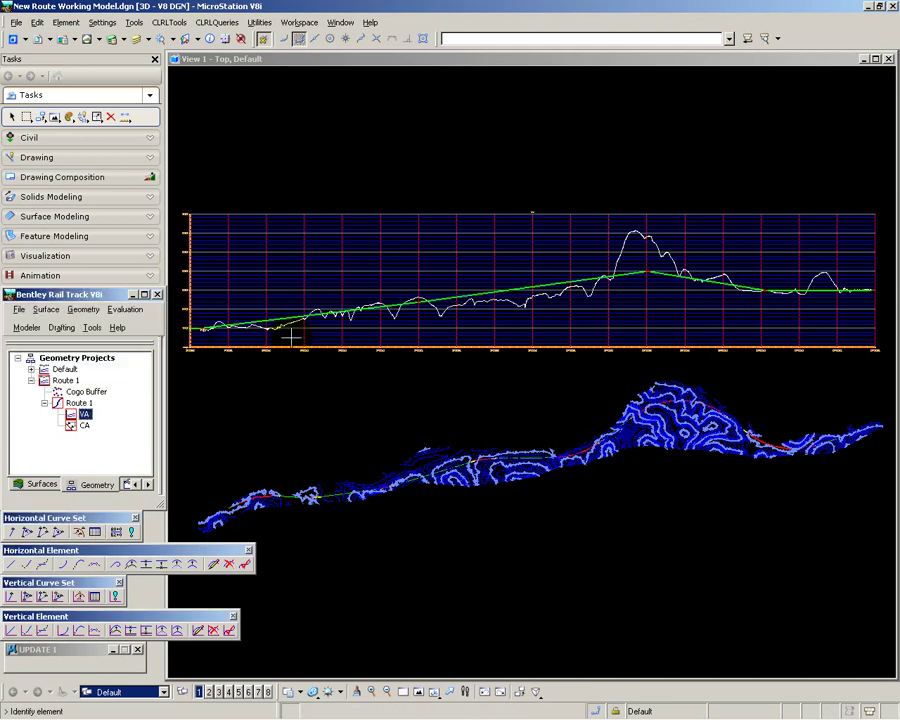
click(420, 305)
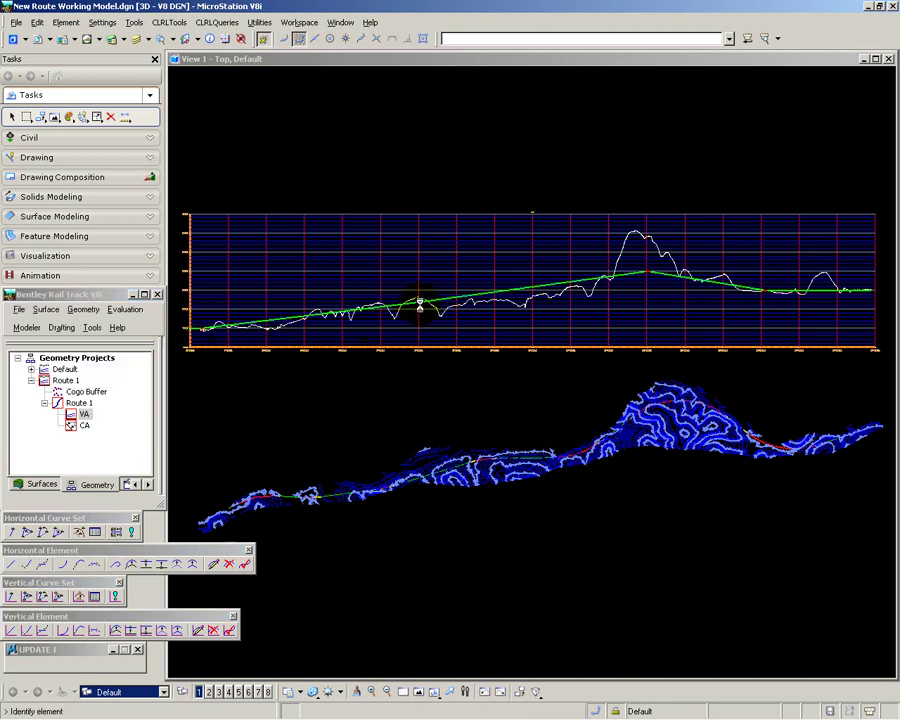
click(420, 305)
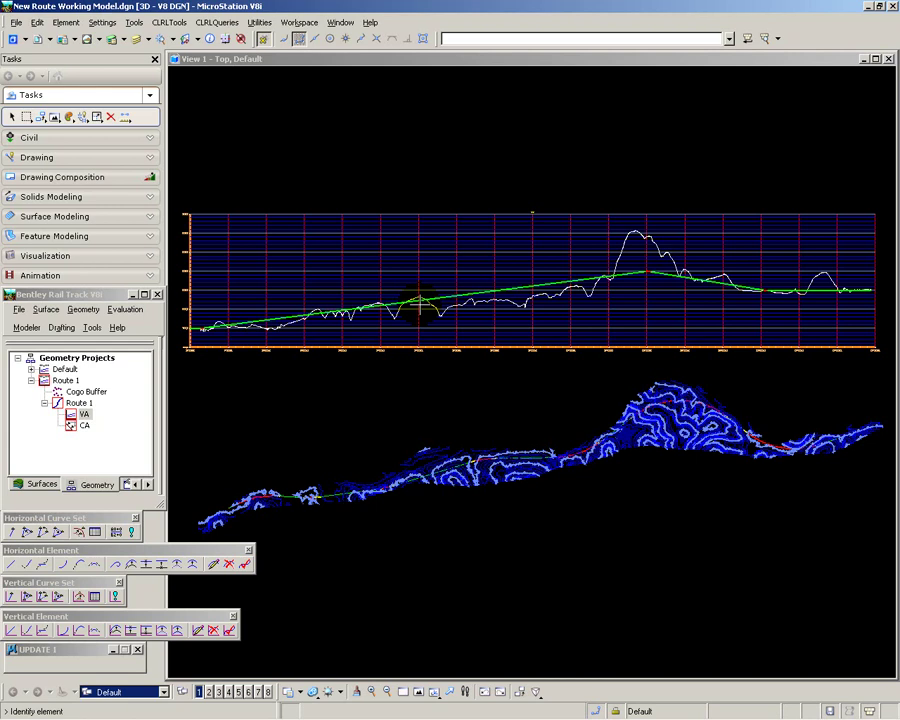
click(10, 630)
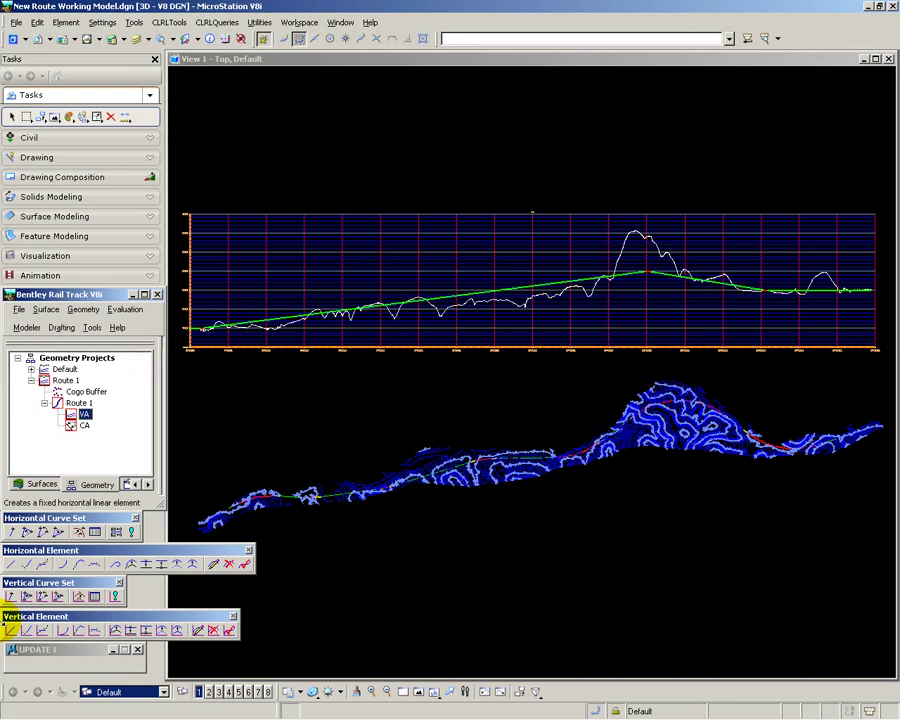
- Change the Move Vertical PI fixed elevation from 250 to 150
click(42, 597)
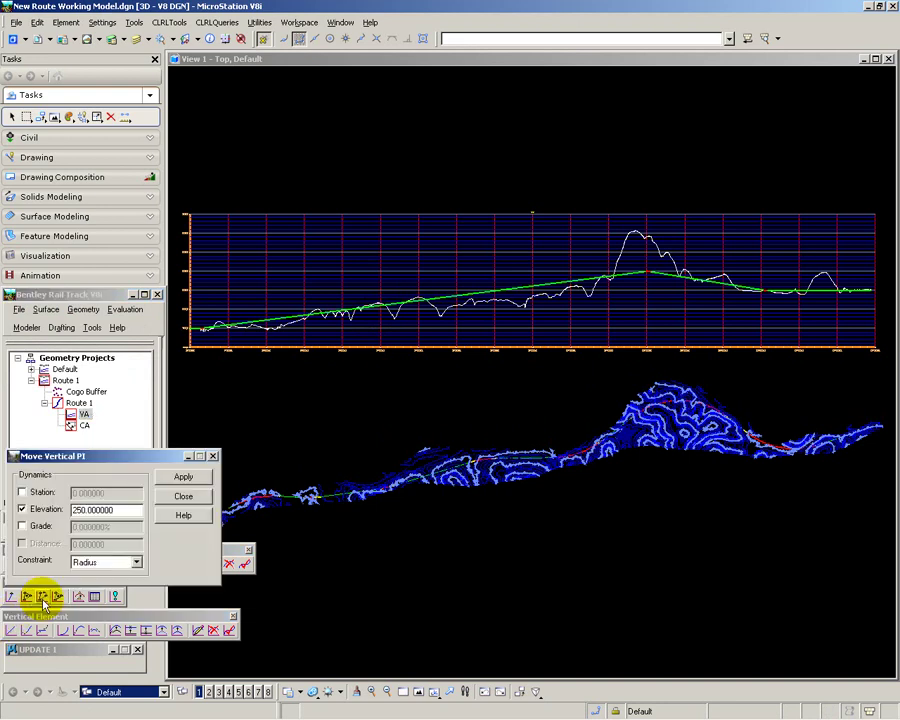
click(72, 510)
key(Delete)
text(1)
click(183, 496)
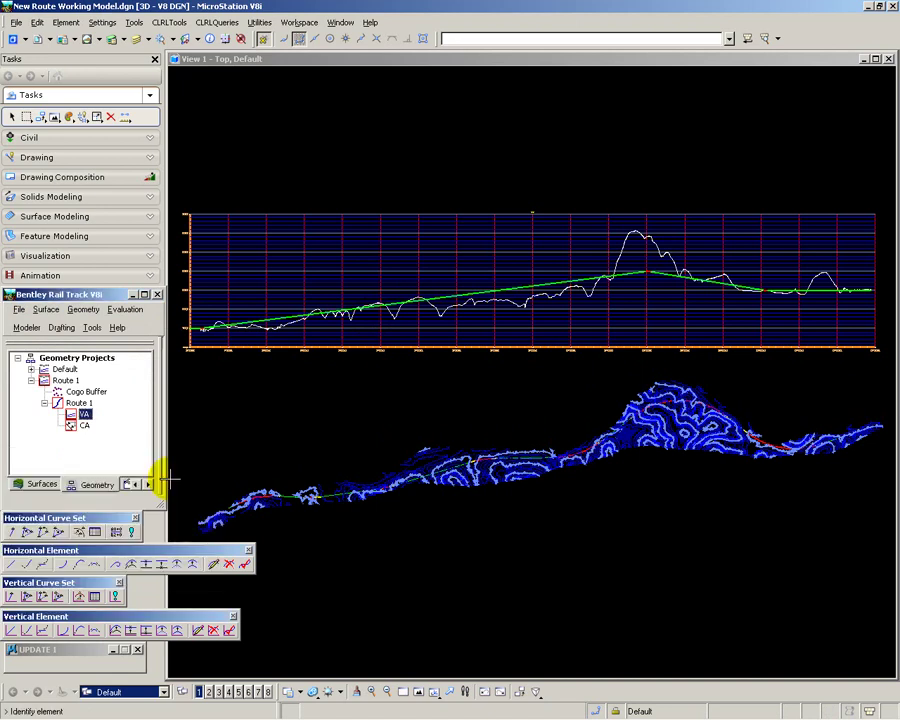
- Move the PI near the profile start to about station 1926 for a level start
click(207, 326)
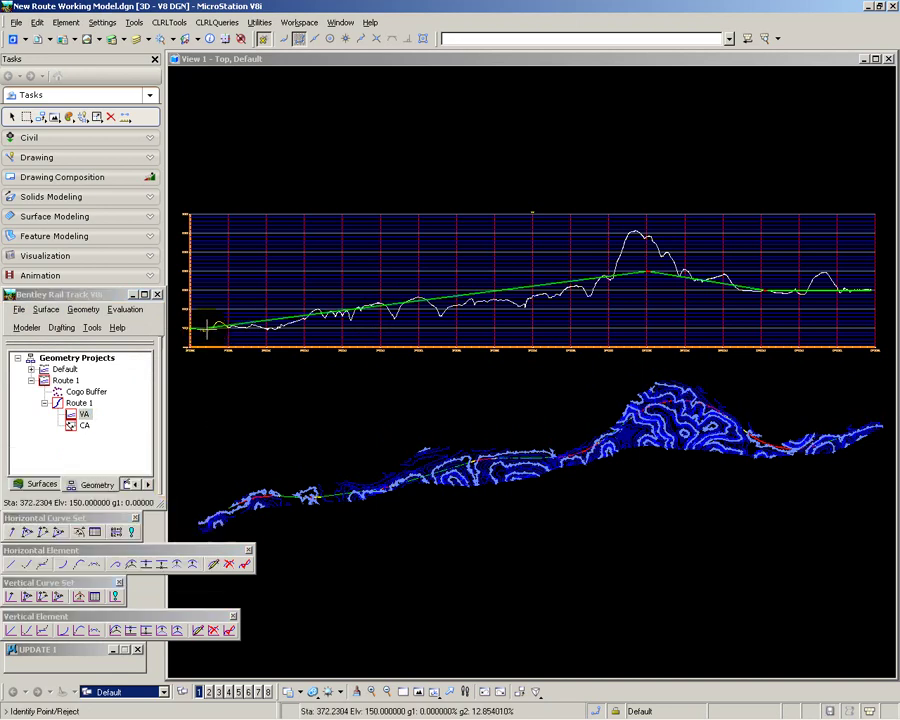
click(264, 327)
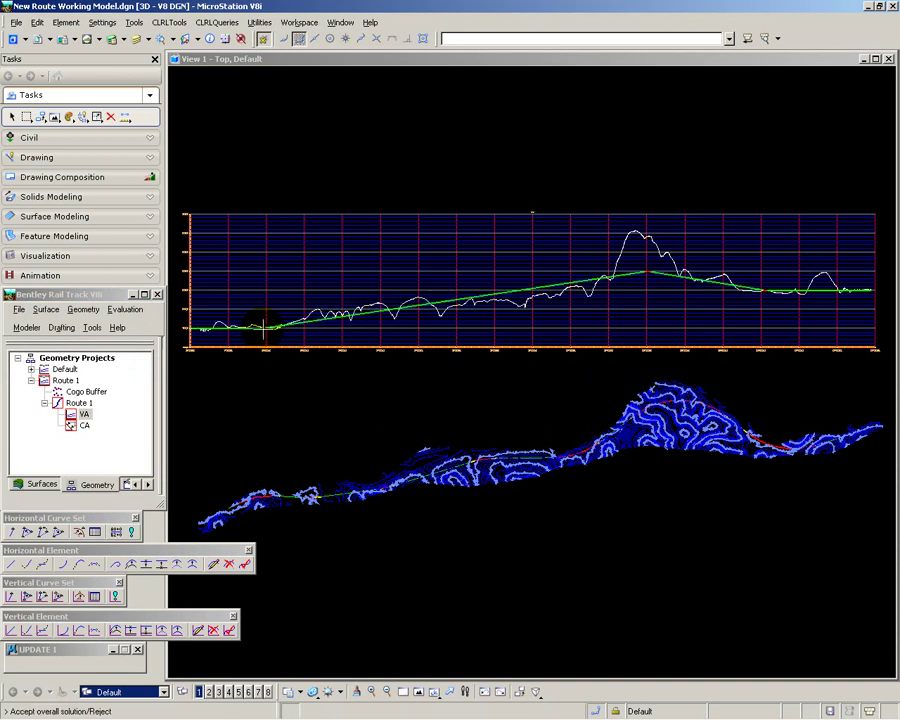
click(263, 327)
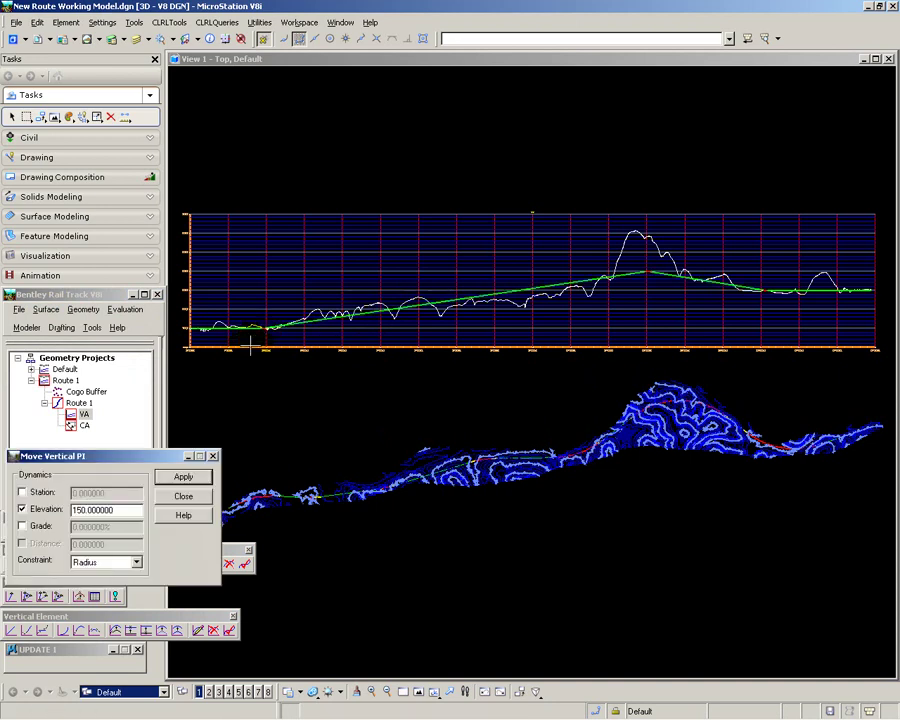
click(183, 496)
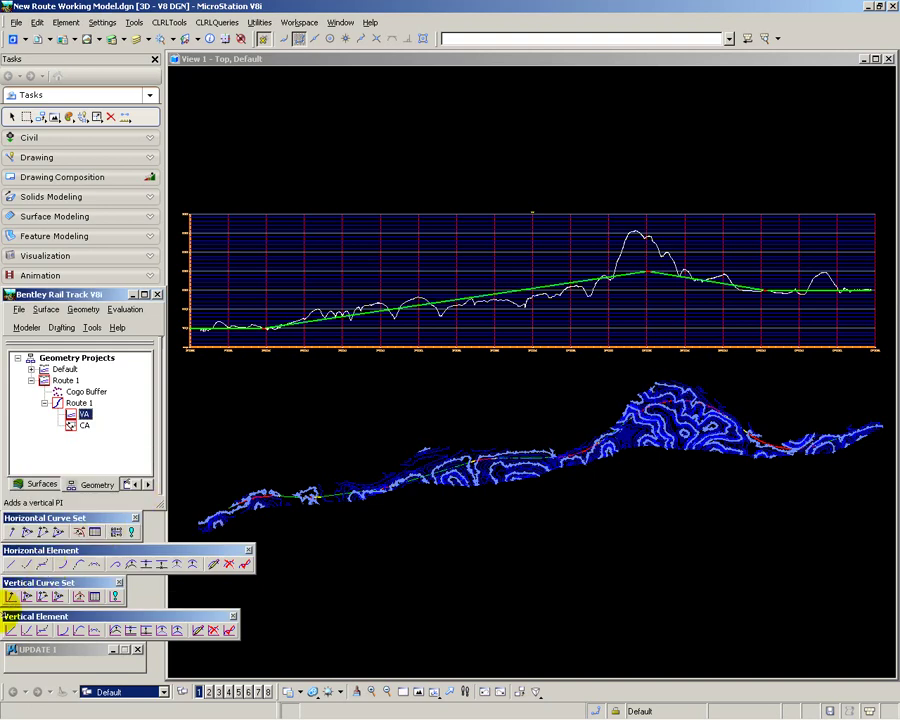
- Window-zoom onto the middle of the profile and plan, up to the peak PI
click(10, 630)
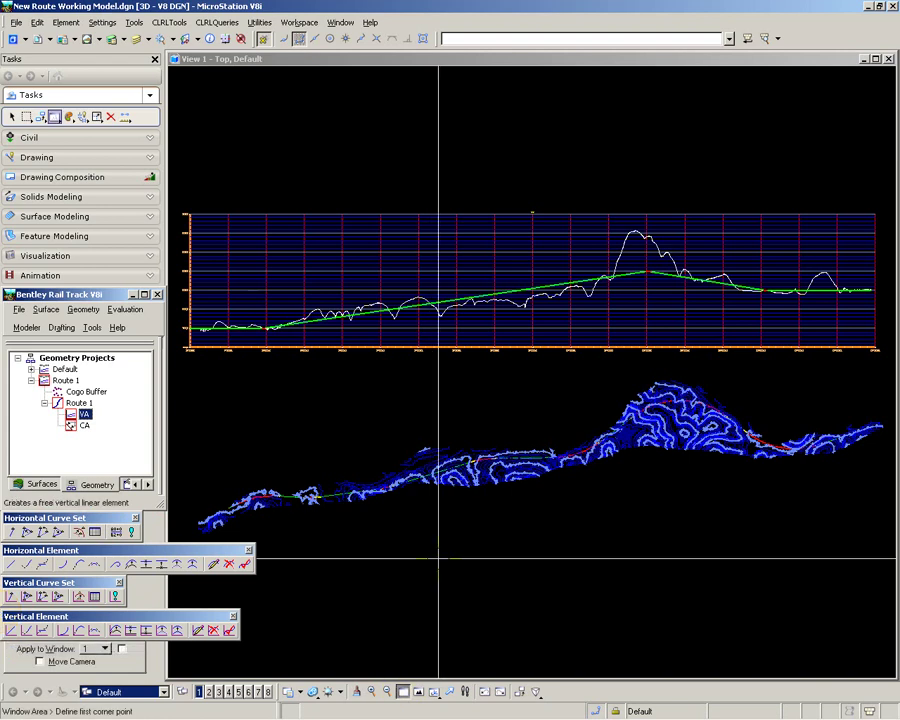
click(422, 501)
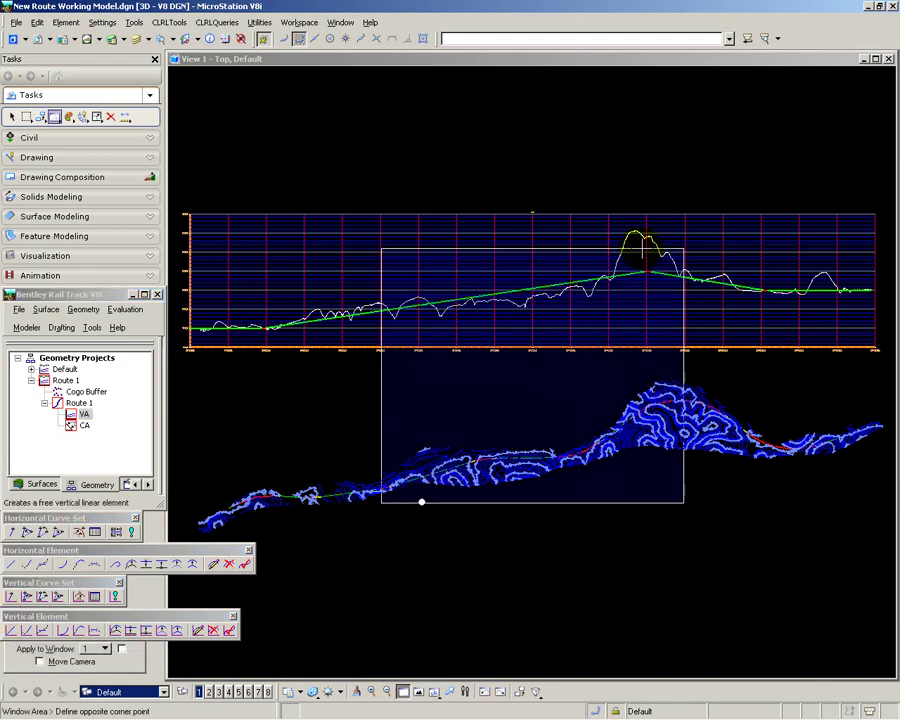
click(607, 204)
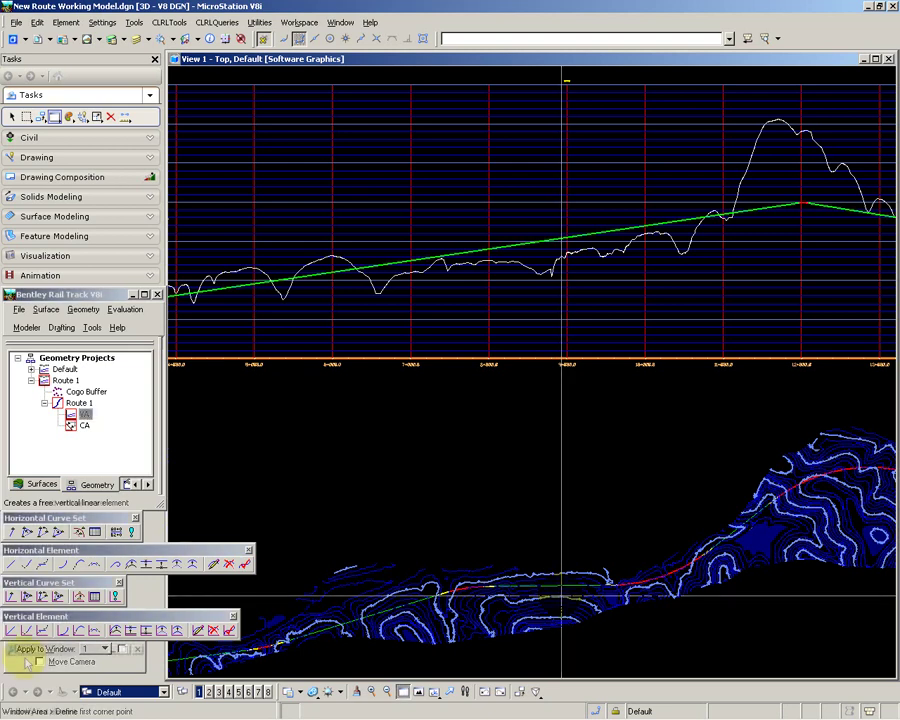
- Move a Route 1 horizontal element in plan, then fit the view to the full profile
click(96, 629)
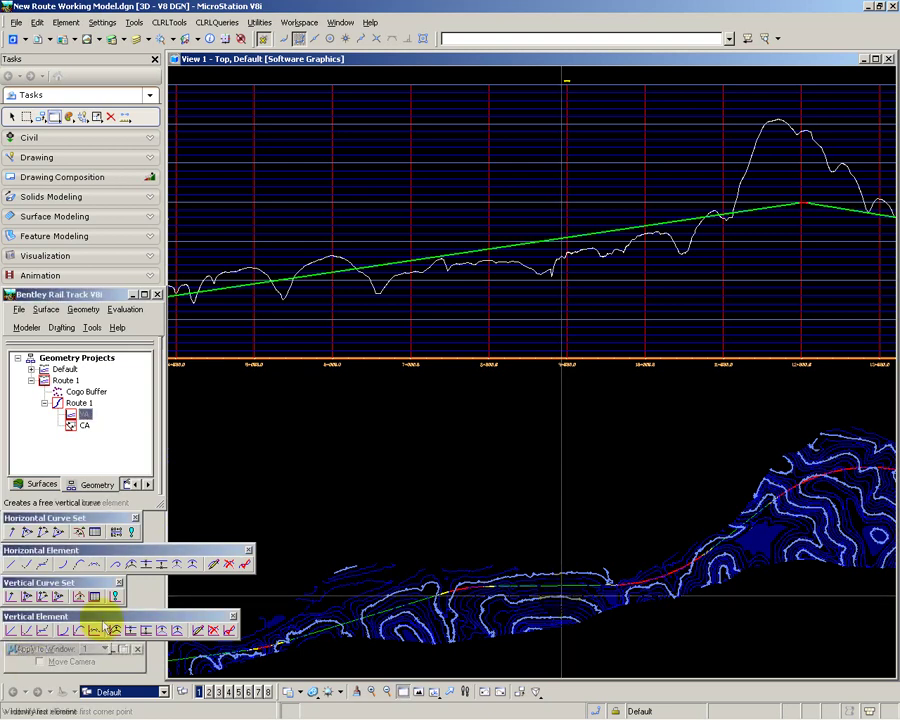
click(177, 565)
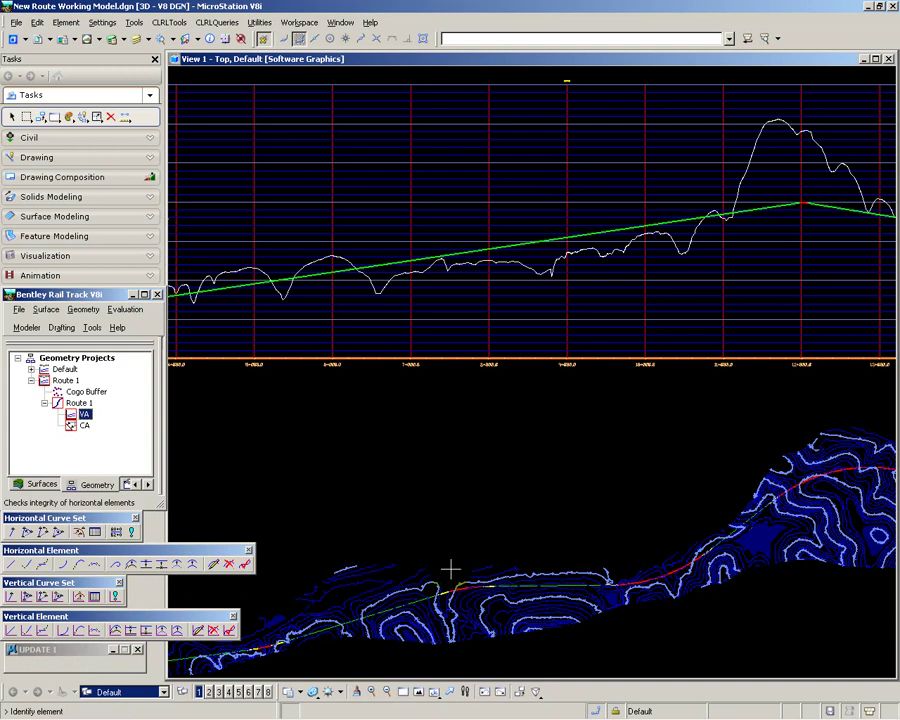
click(550, 583)
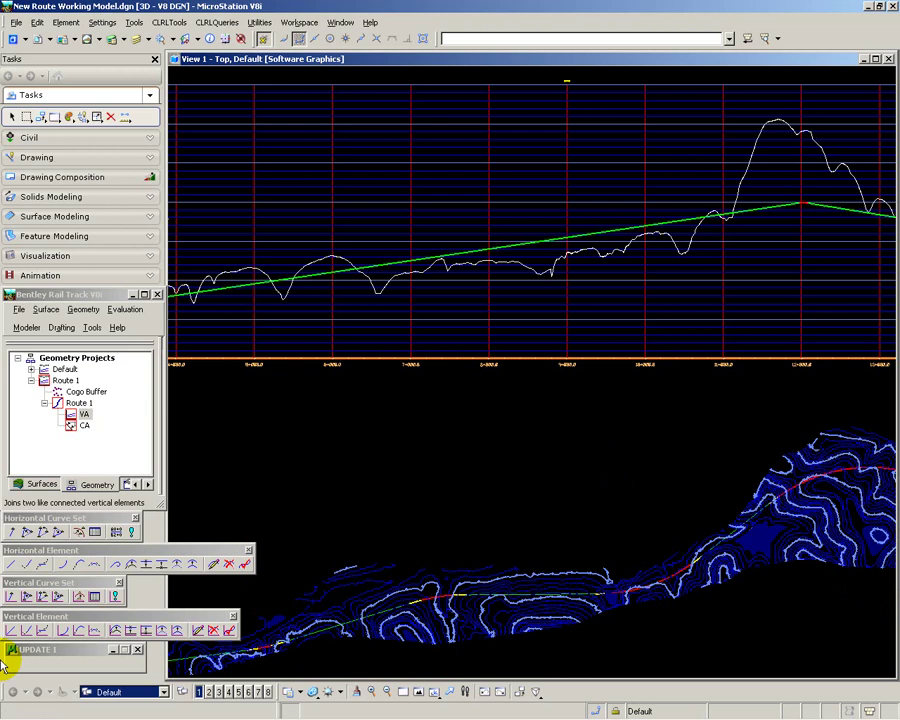
click(418, 691)
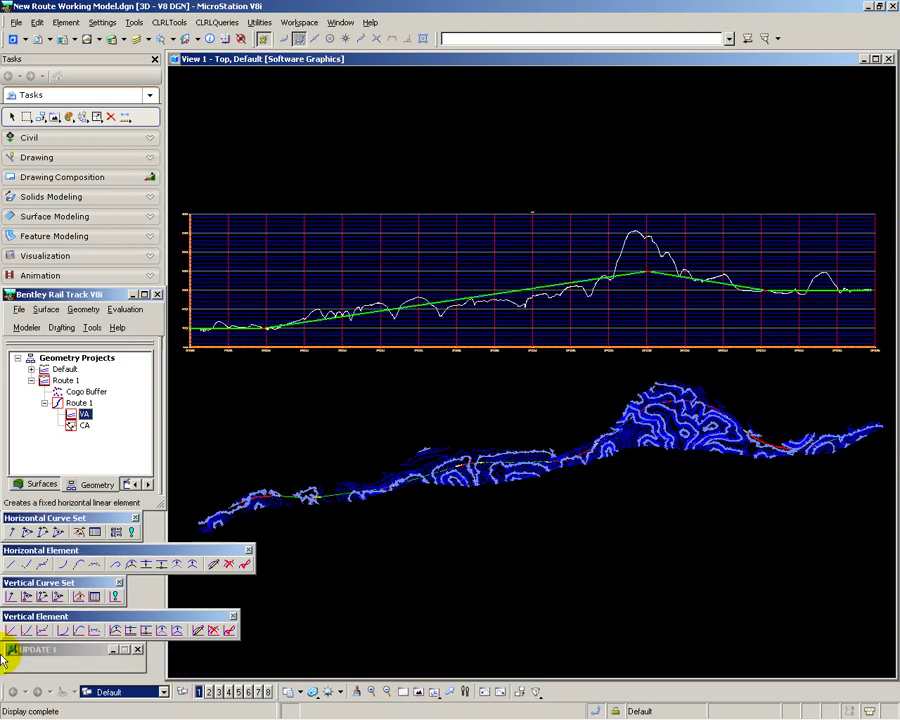
- Update the Route 1 profile against the Digital Terrain surface via Evaluation > Profile > Update Profile
click(125, 311)
mouse_move(130, 330)
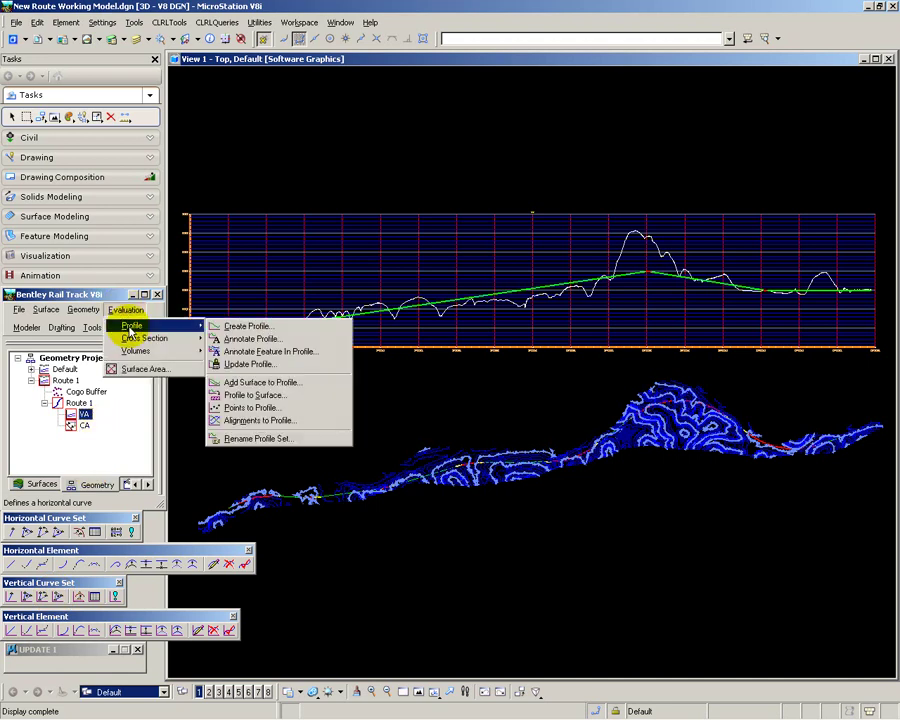
click(247, 364)
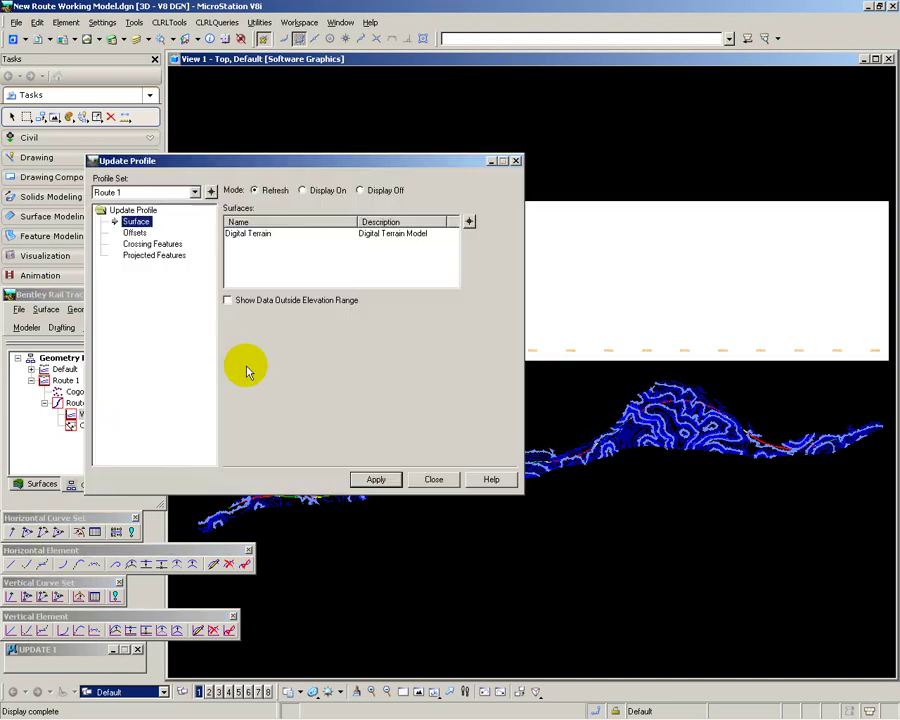
click(259, 233)
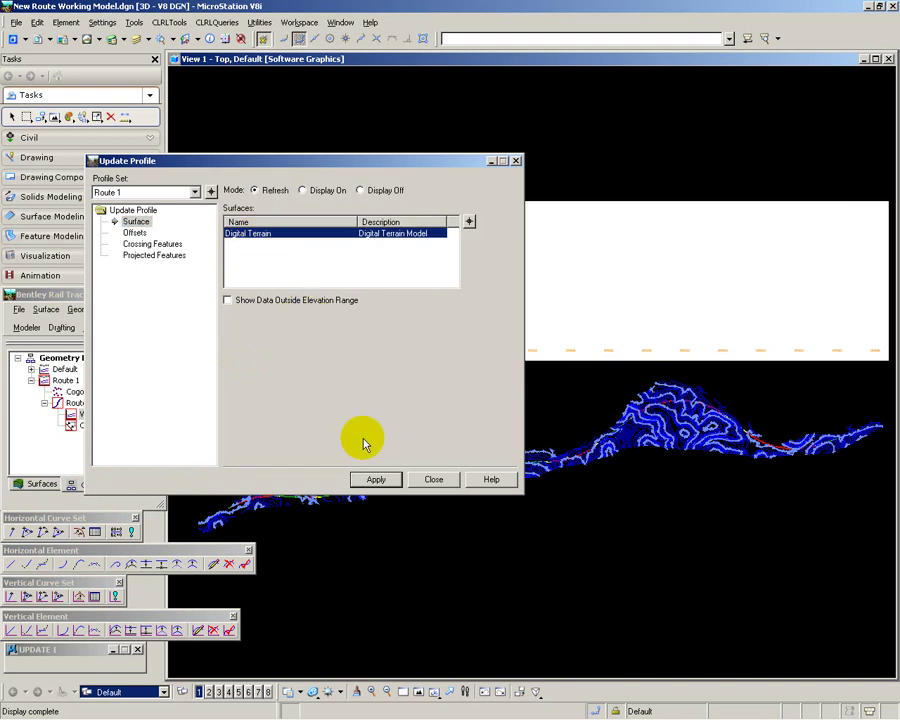
click(375, 480)
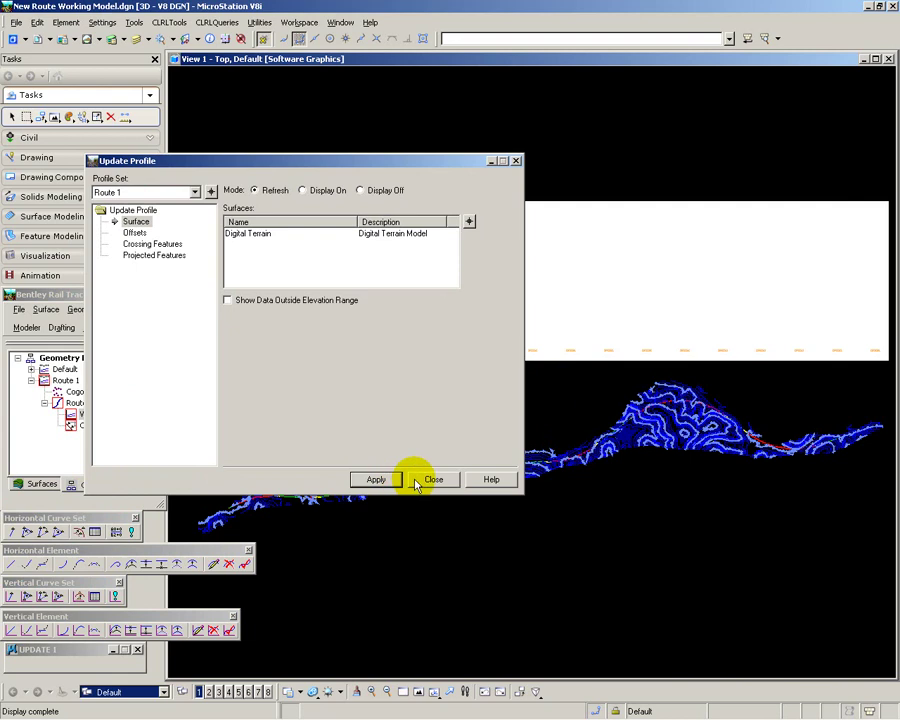
click(416, 484)
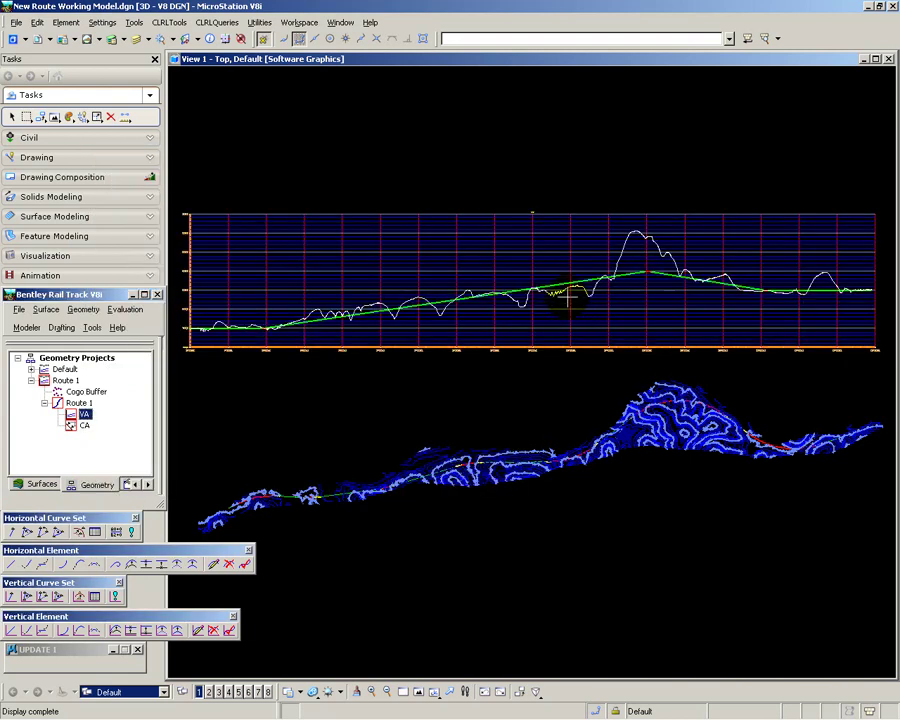
scroll(566, 292, up, 3)
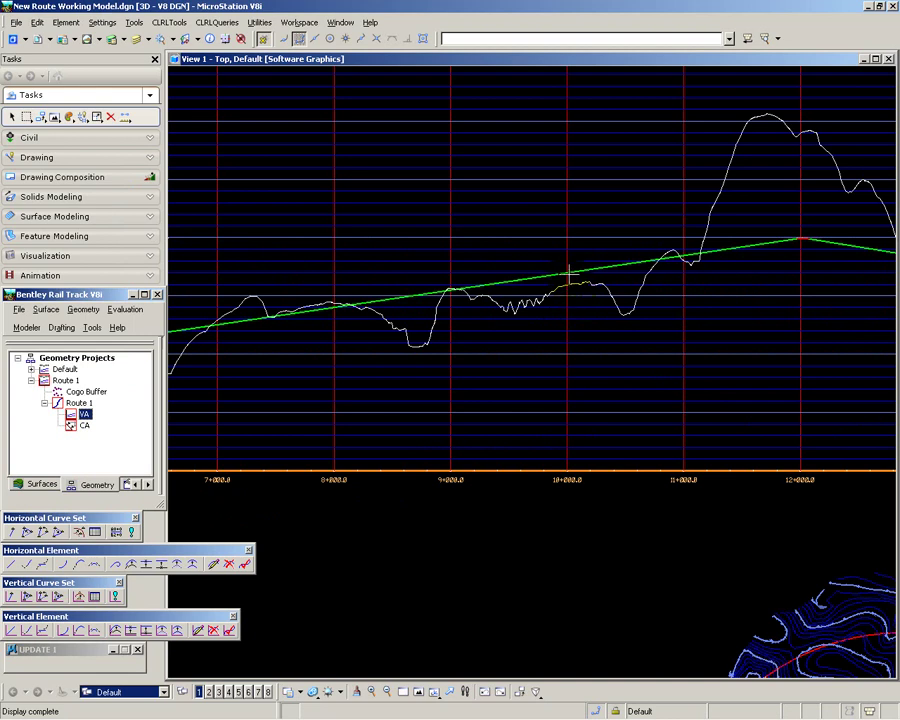
click(419, 692)
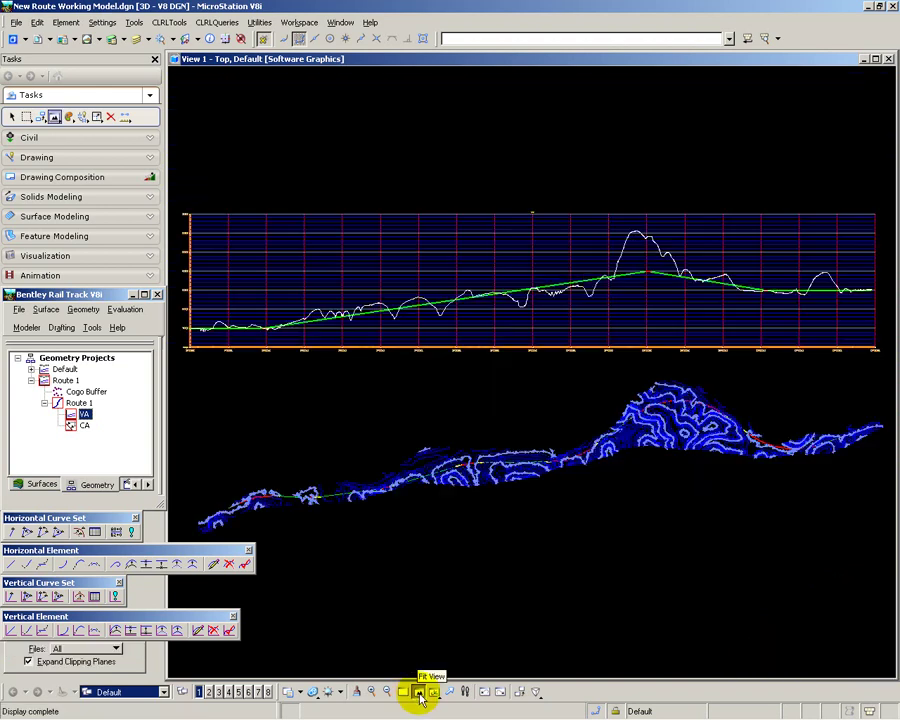